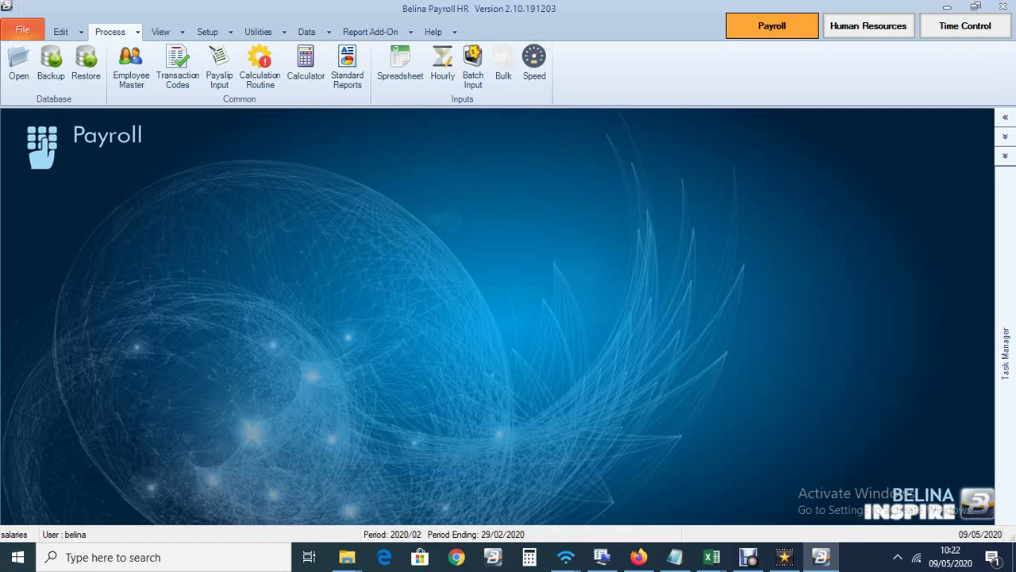
- In the listed employee's master record, enable the tax directive with an amount of 3000, save, and close the employee browser
left_click(60, 31)
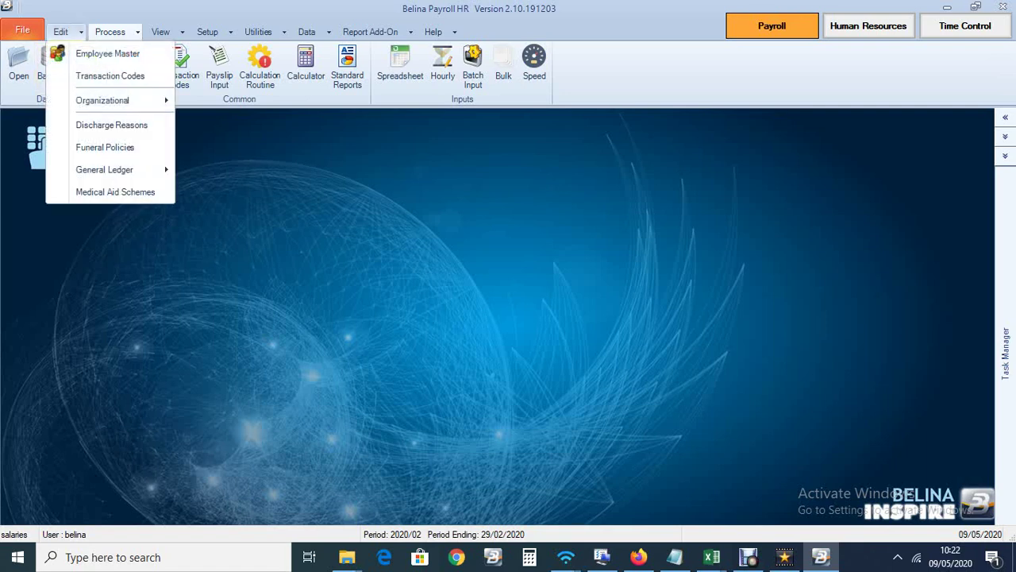
left_click(94, 54)
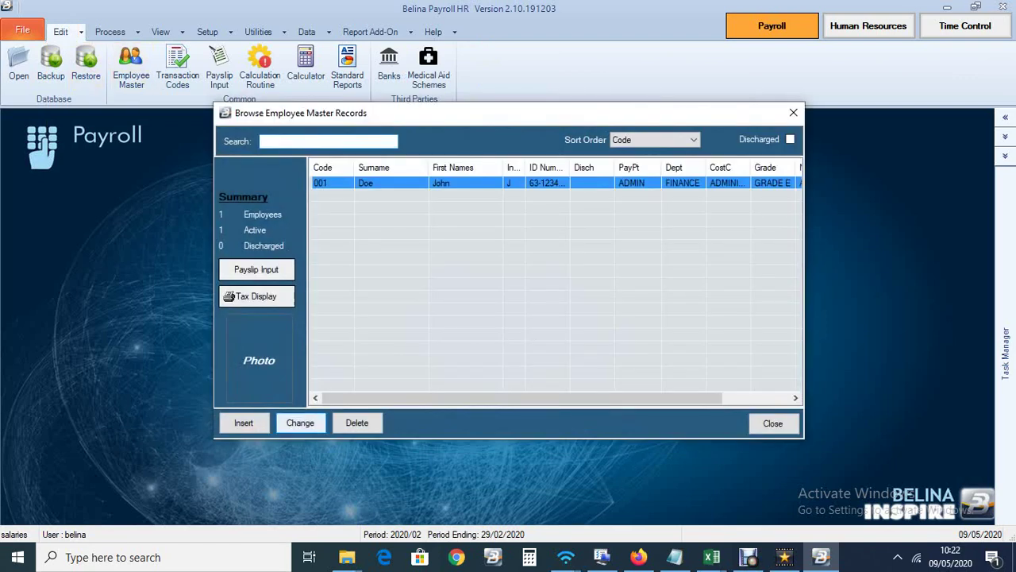
left_click(300, 423)
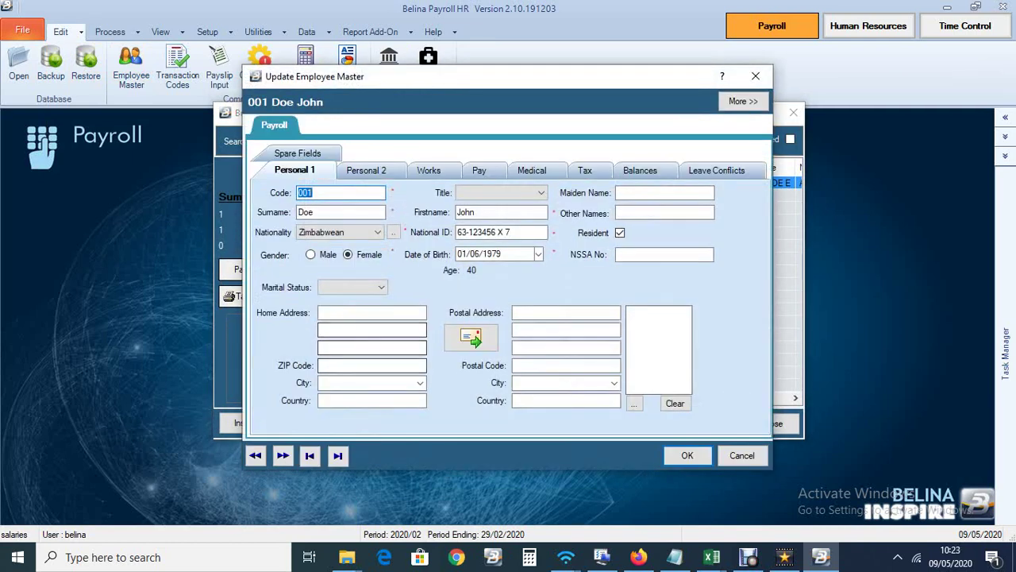
left_click(584, 169)
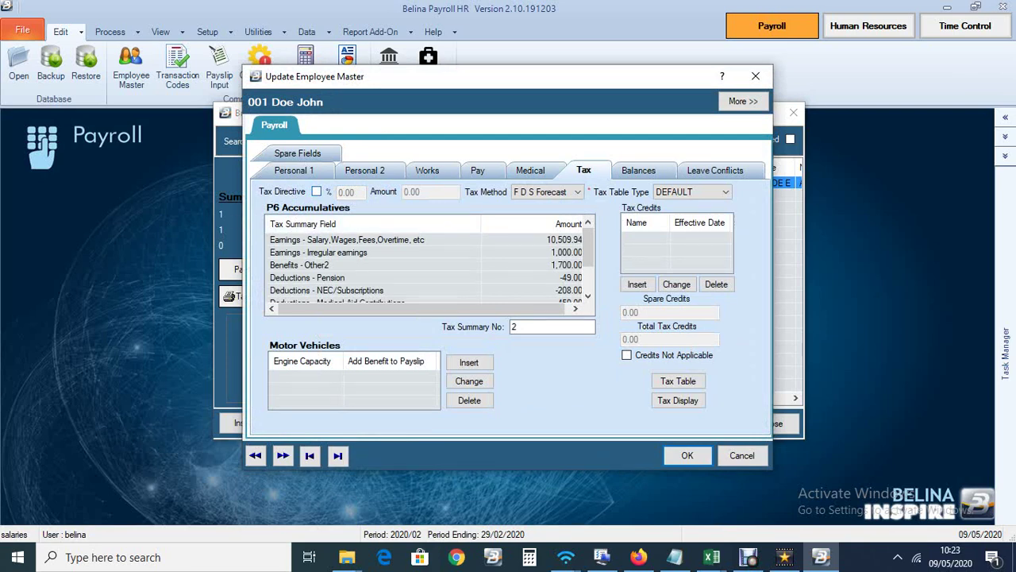
left_click(317, 192)
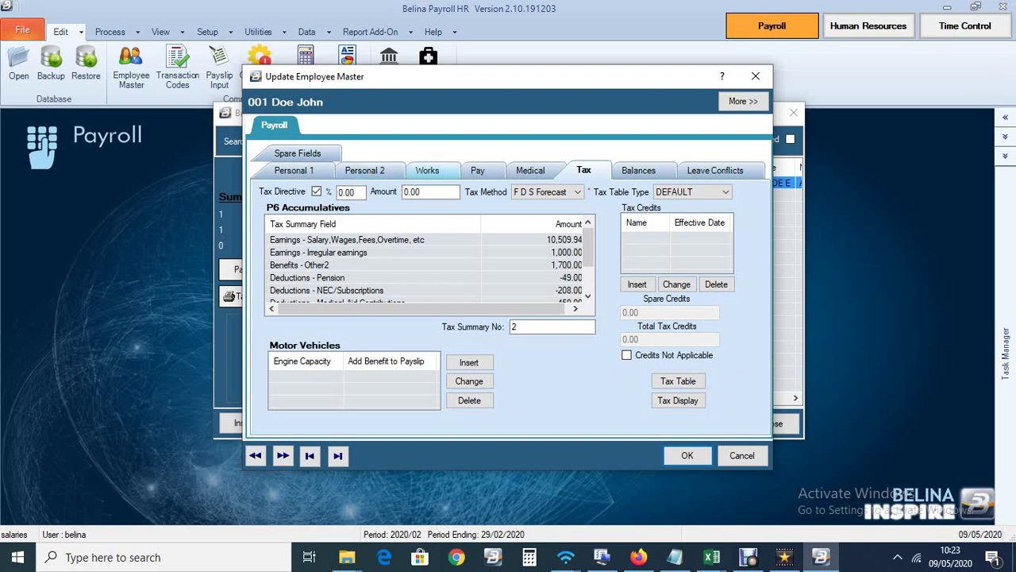
left_click_drag(421, 192, 402, 192)
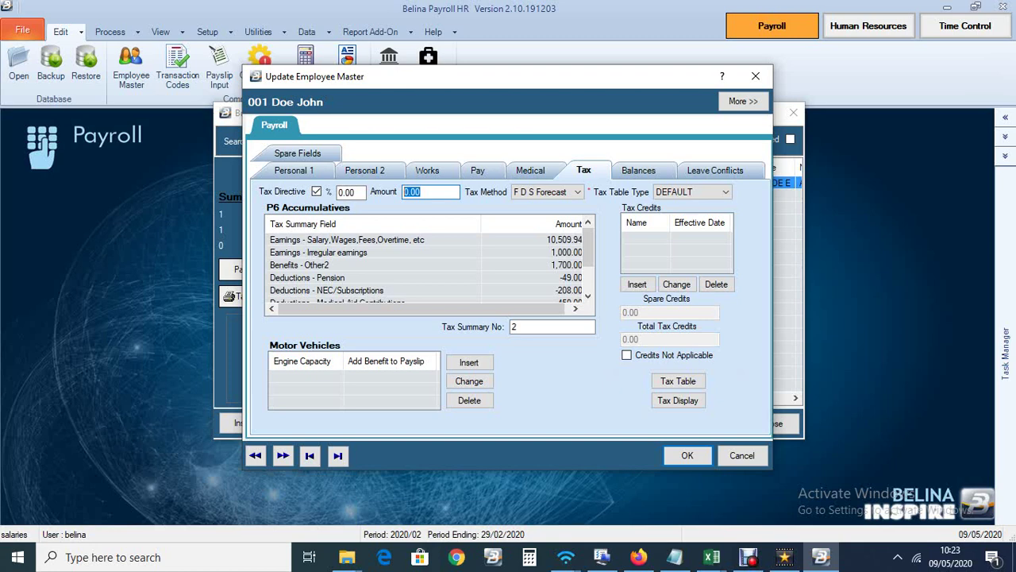
type("3000")
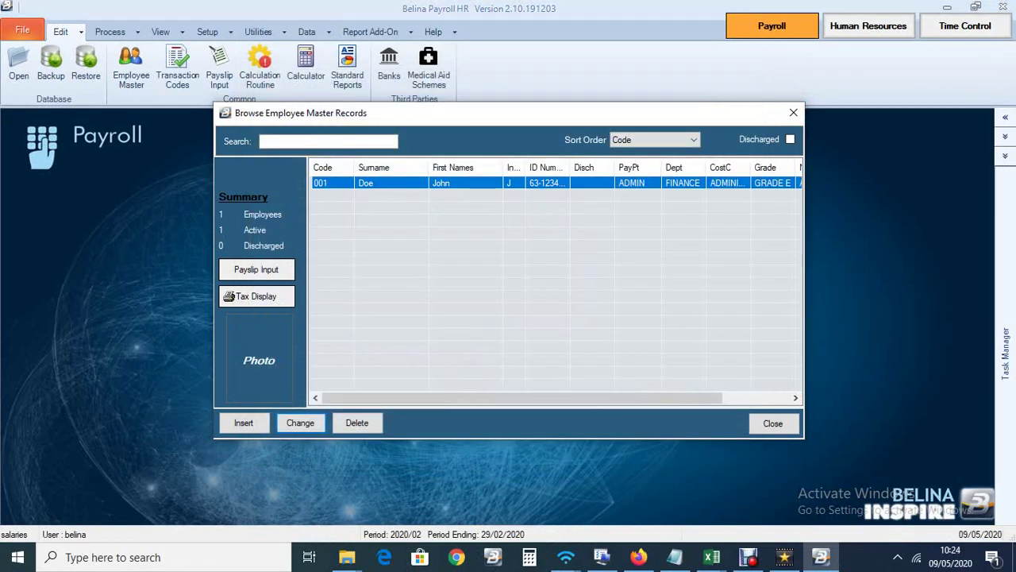
left_click(773, 422)
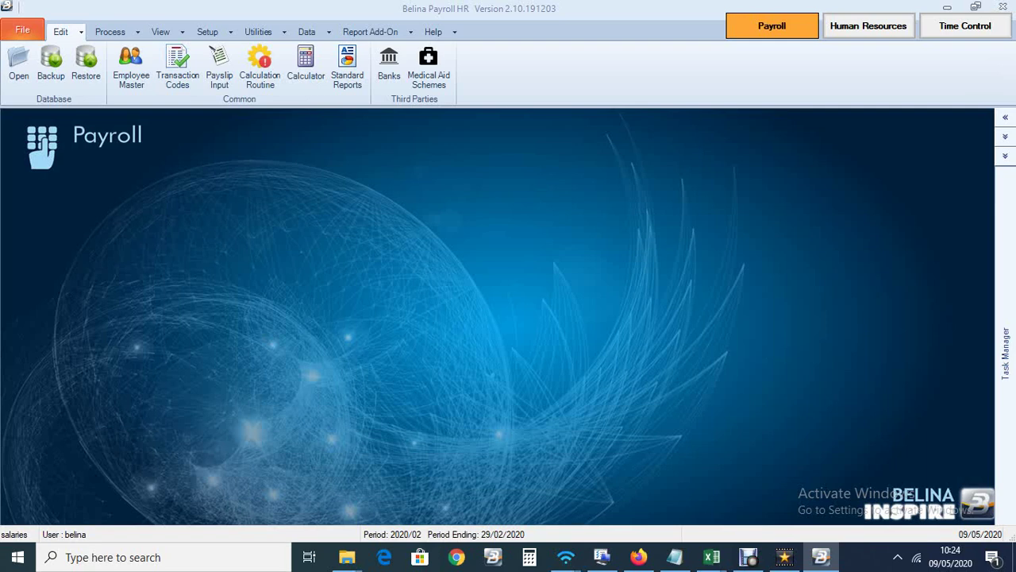
- Start a new transaction code in the Earnings - Retrenchment category
left_click(80, 32)
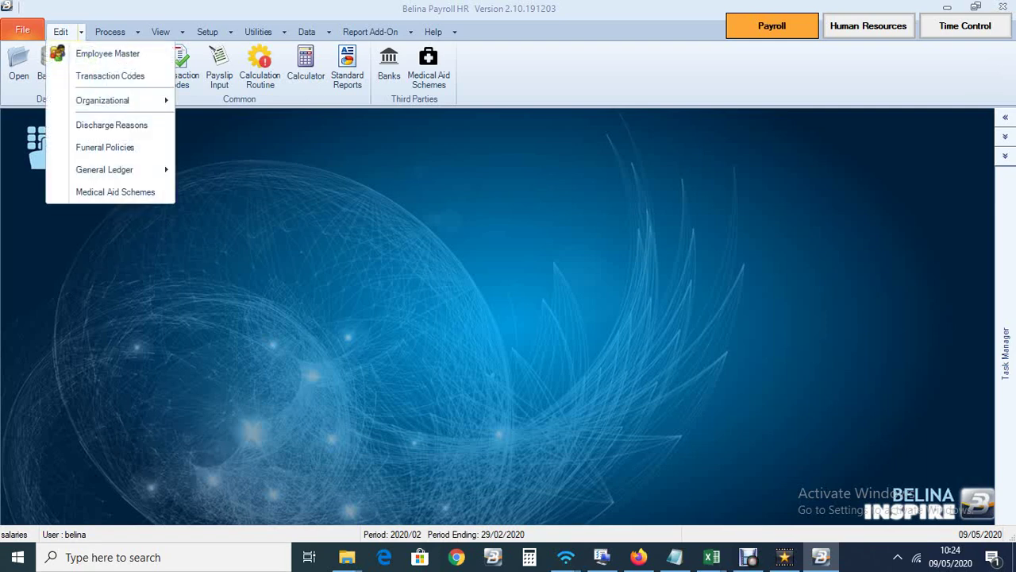
left_click(110, 76)
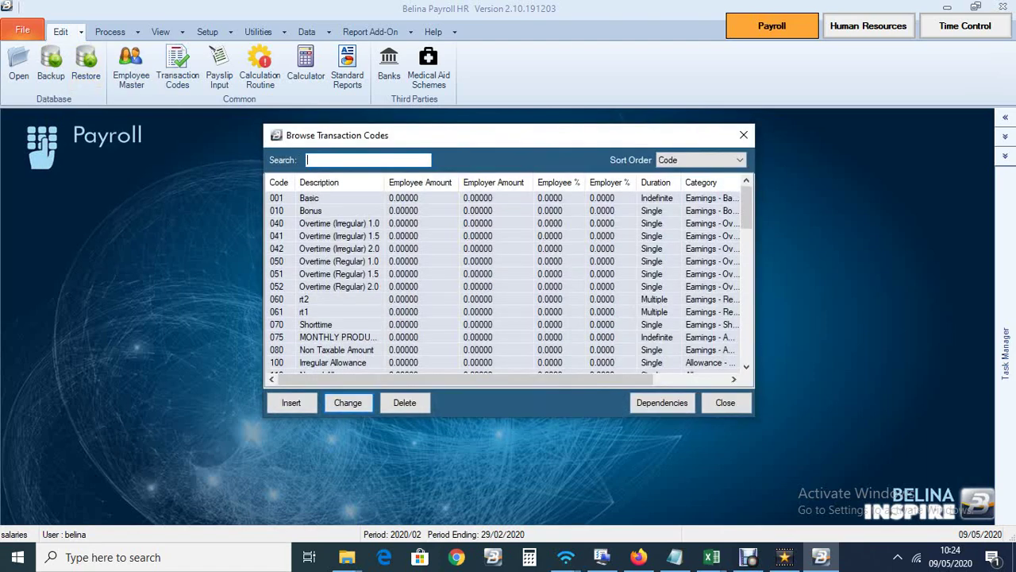
left_click(291, 402)
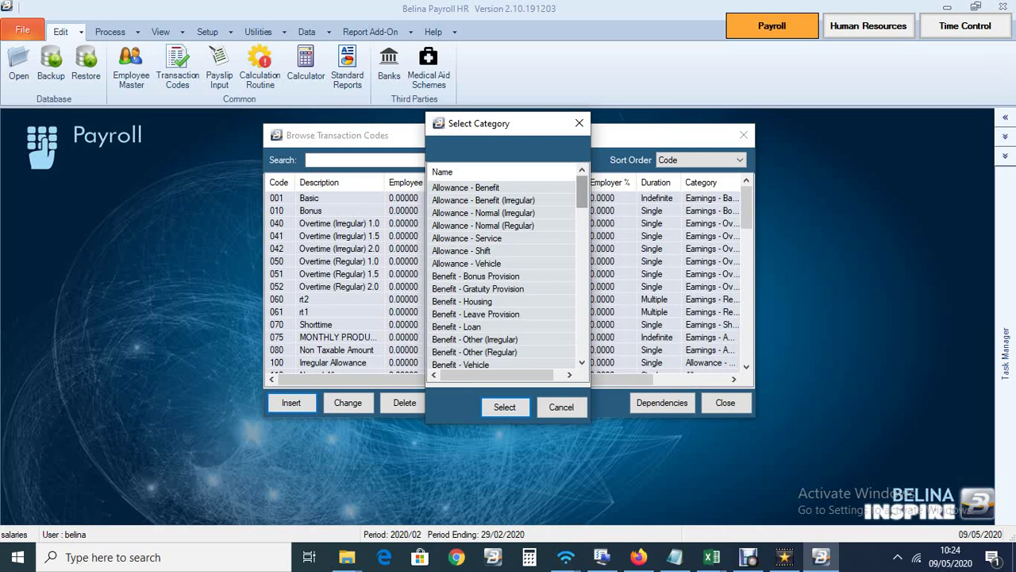
scroll(504, 276, "down", 2)
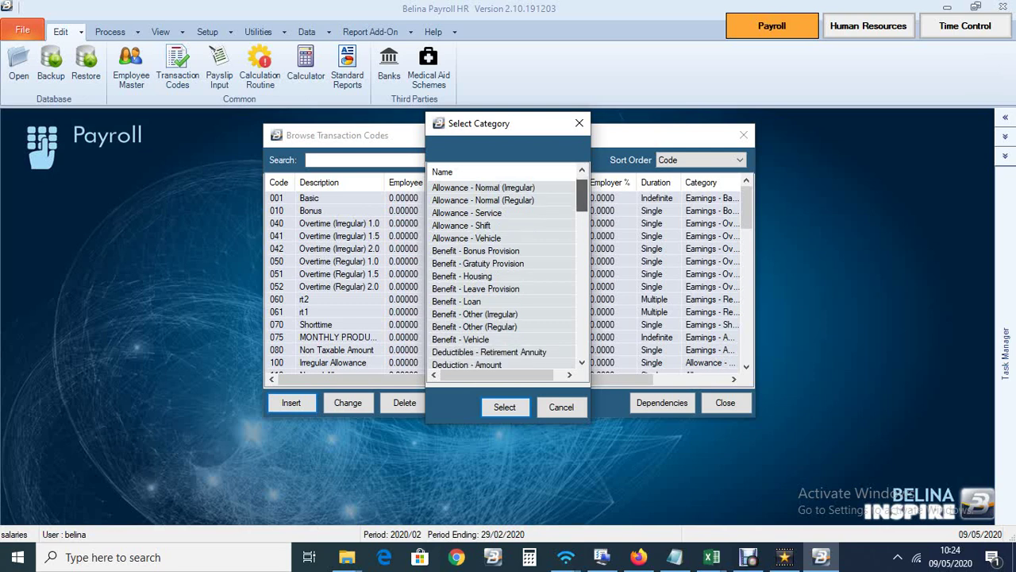
scroll(504, 276, "down", 5)
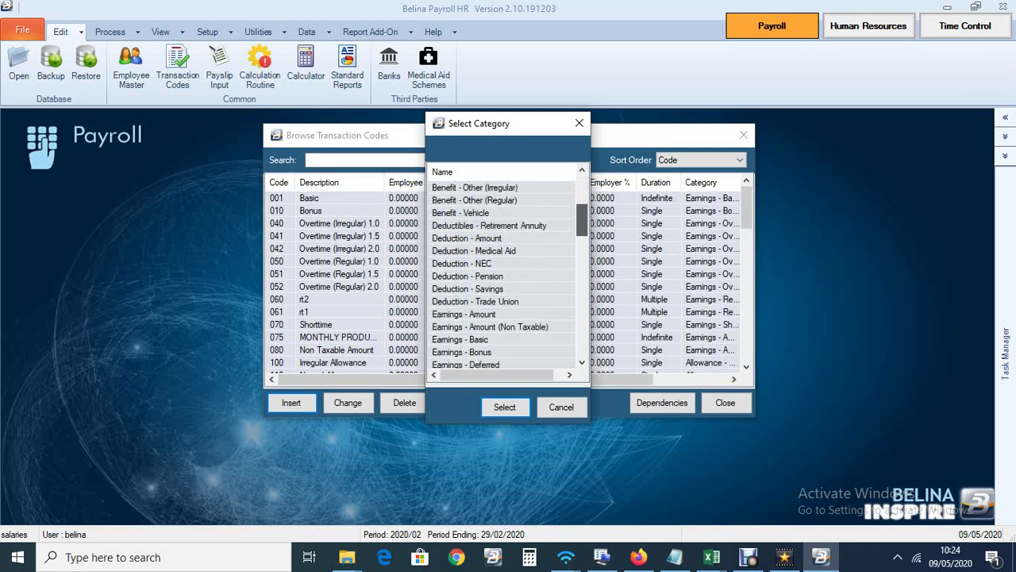
scroll(504, 276, "down", 1)
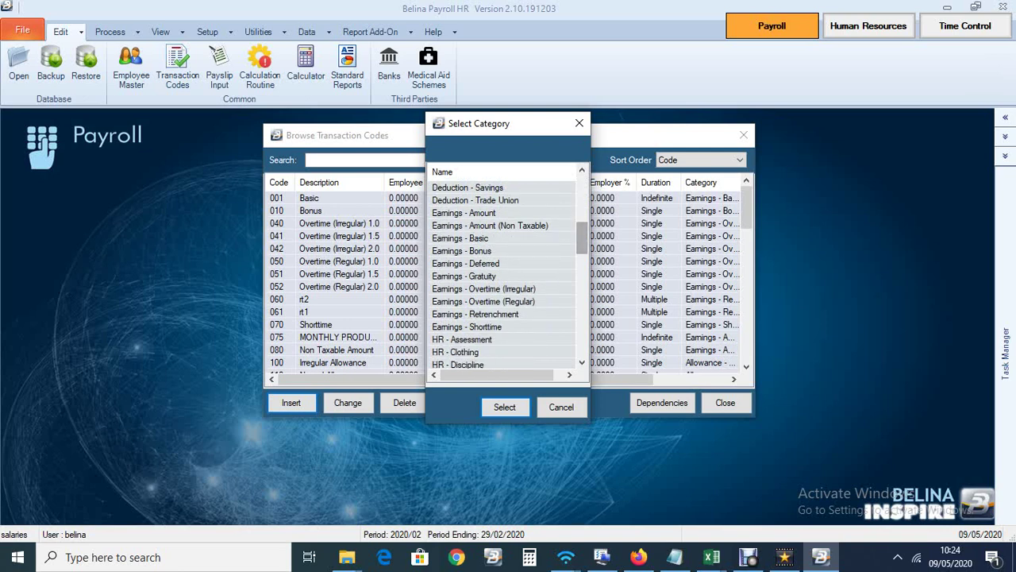
left_click(476, 315)
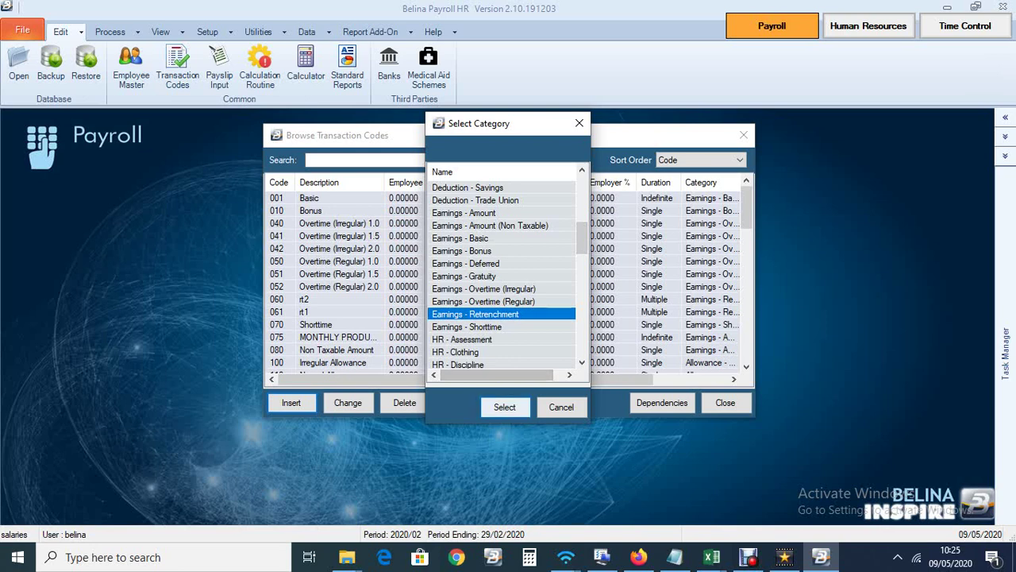
left_click(505, 408)
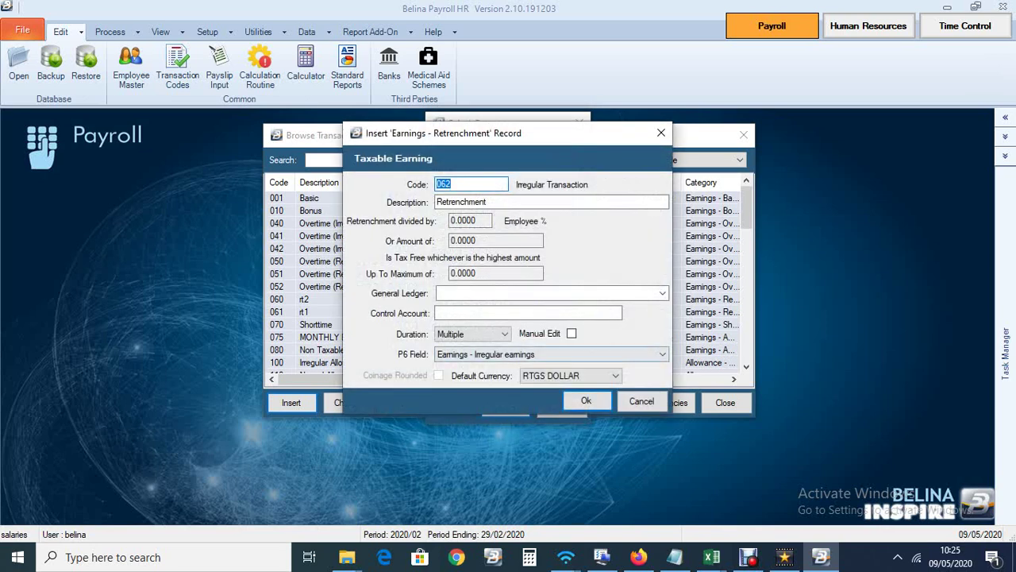
- Describe the new code as Retrenchment Package, enable Manual Edit, save it, and close the transaction codes list
left_click(508, 202)
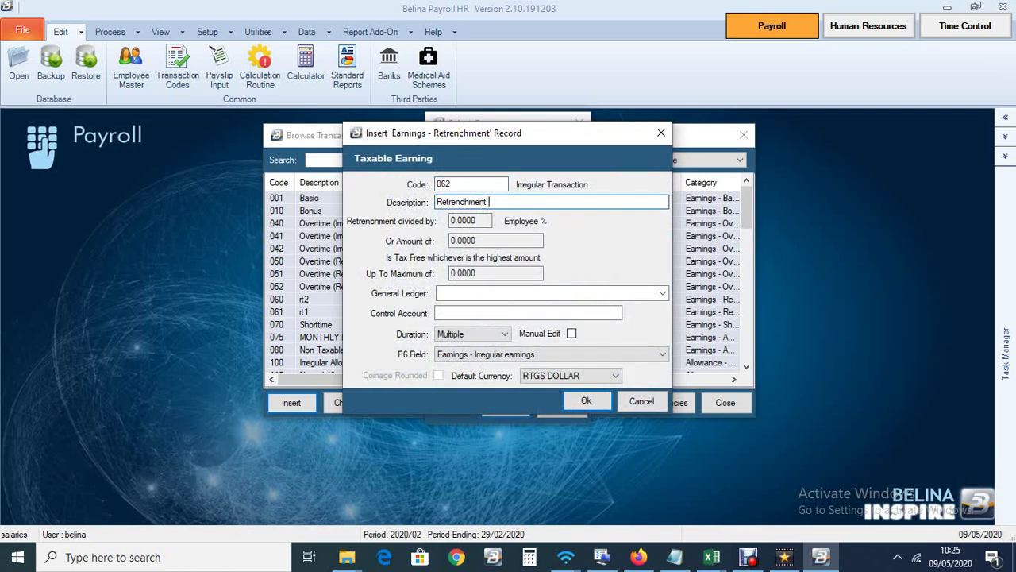
type("Package")
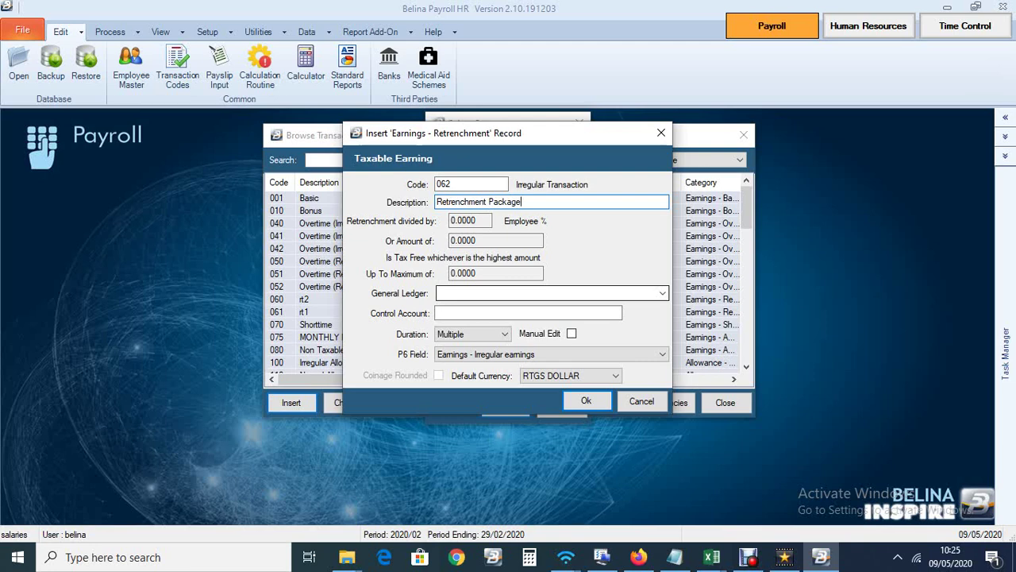
left_click(571, 333)
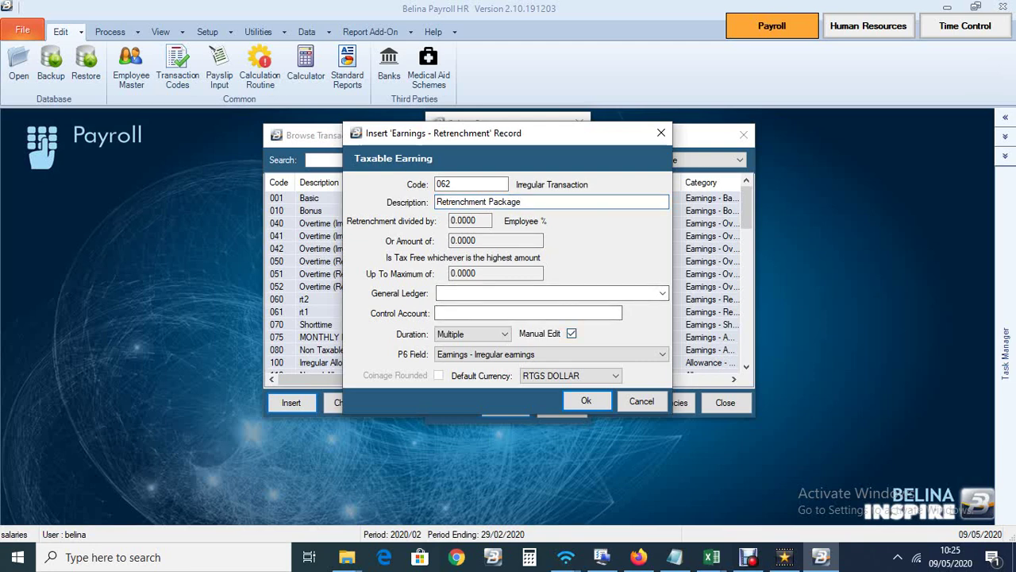
left_click(587, 400)
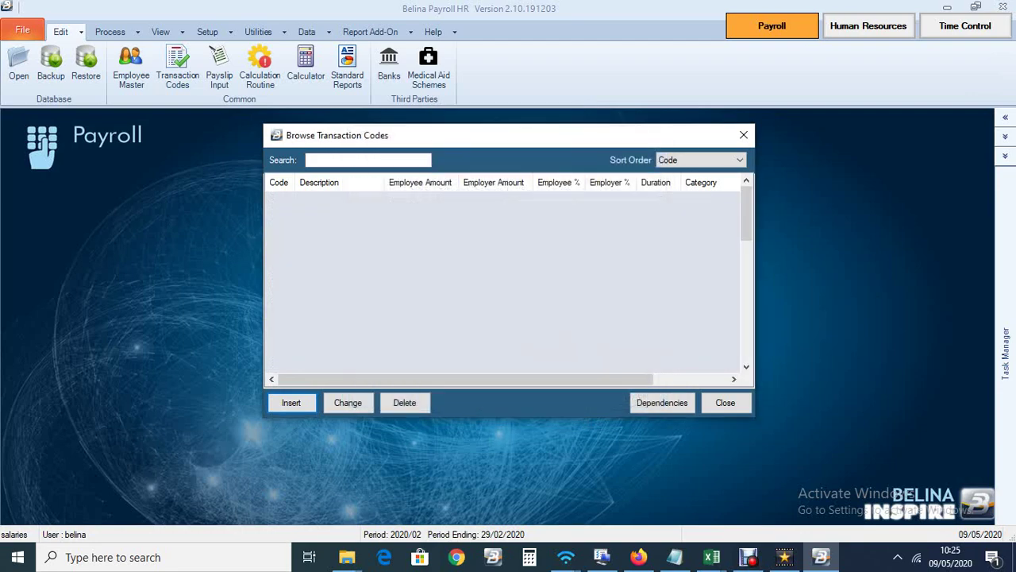
left_click(725, 403)
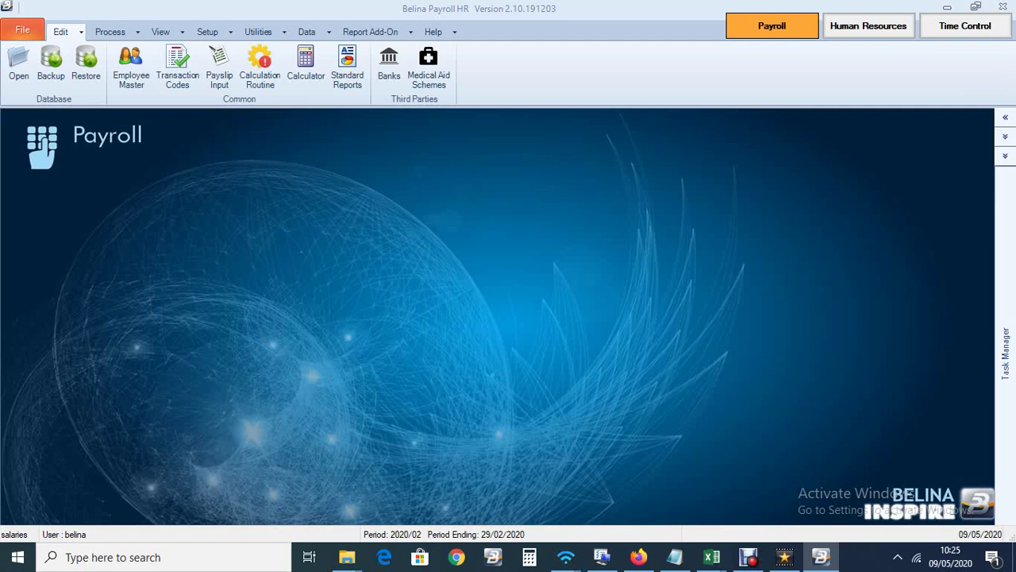
- Insert the Retrenchment Package transaction into the employee's payslip input with an employee amount of 50000
left_click(110, 32)
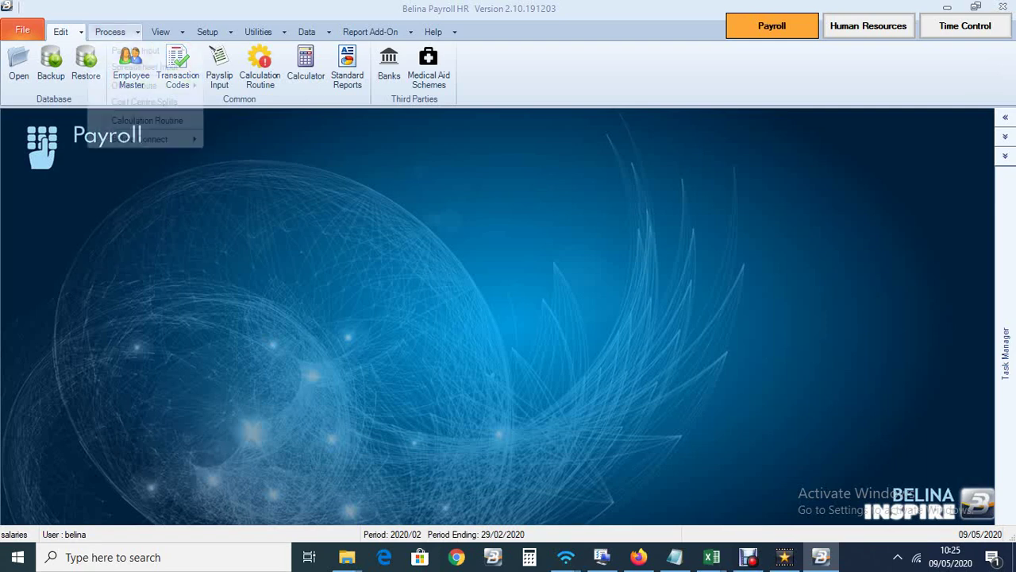
left_click(135, 50)
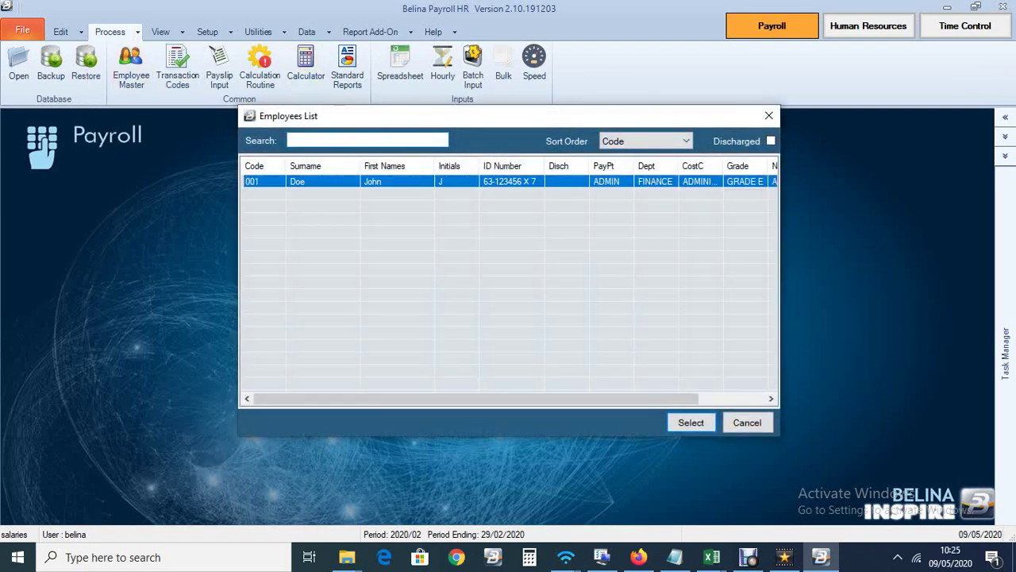
double_click(317, 179)
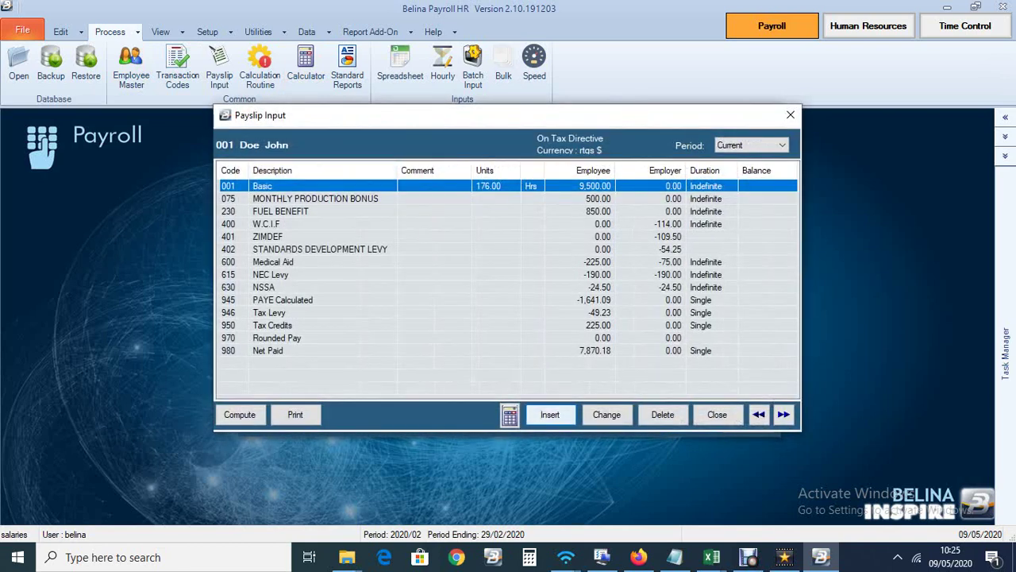
left_click(550, 414)
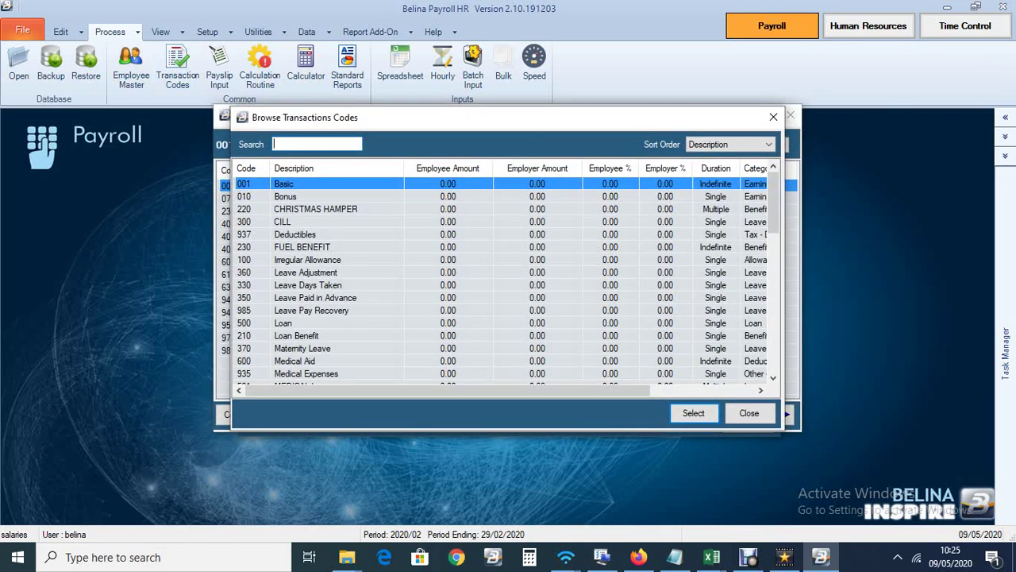
type("re")
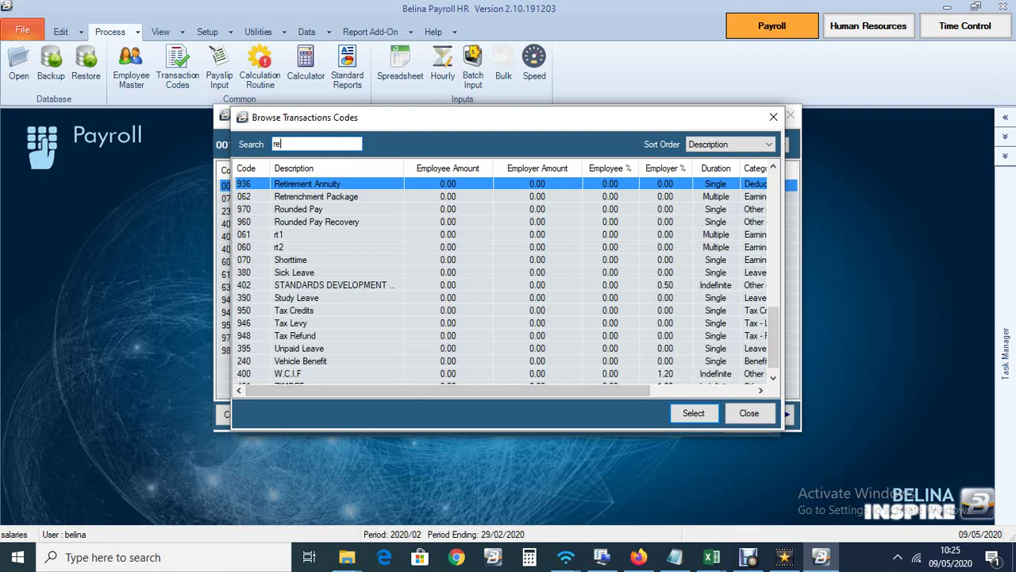
left_click(316, 196)
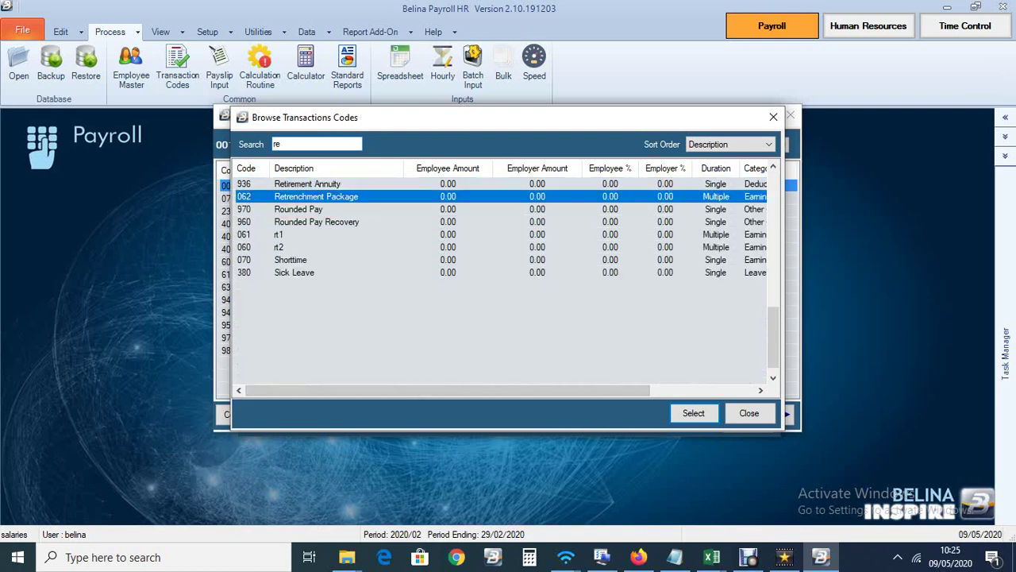
key("Return")
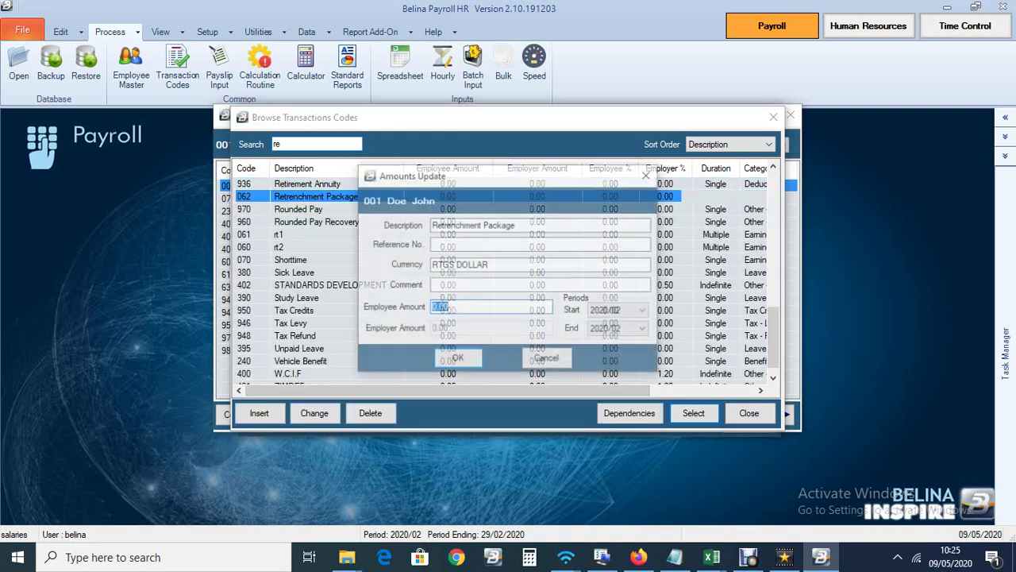
type("5")
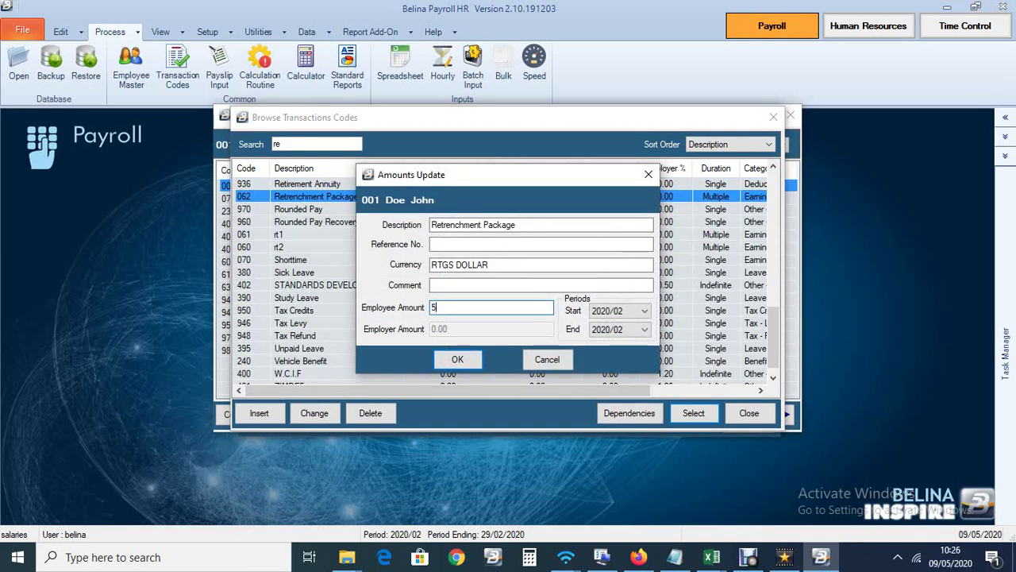
type("0000")
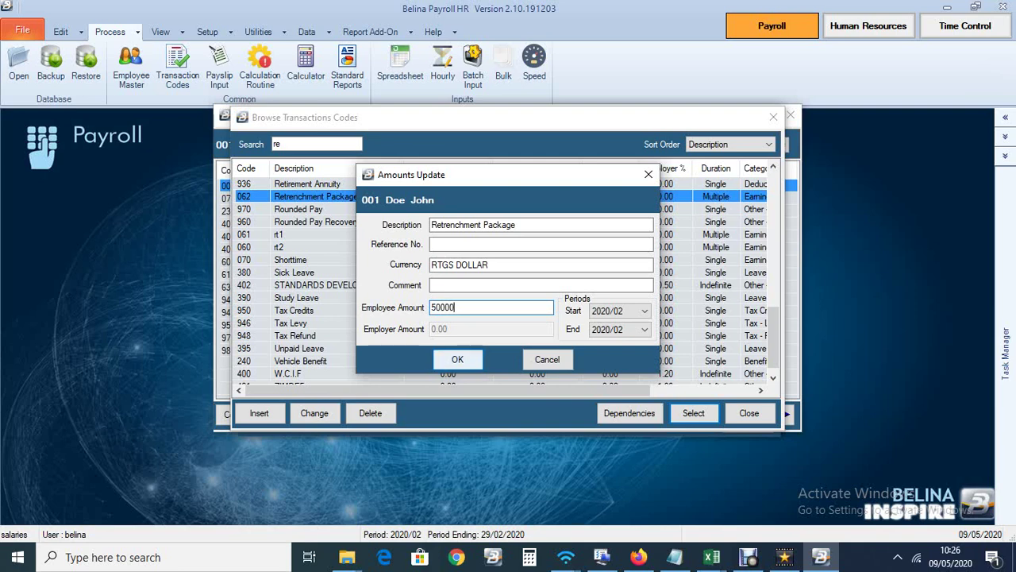
key("Tab")
key("Return")
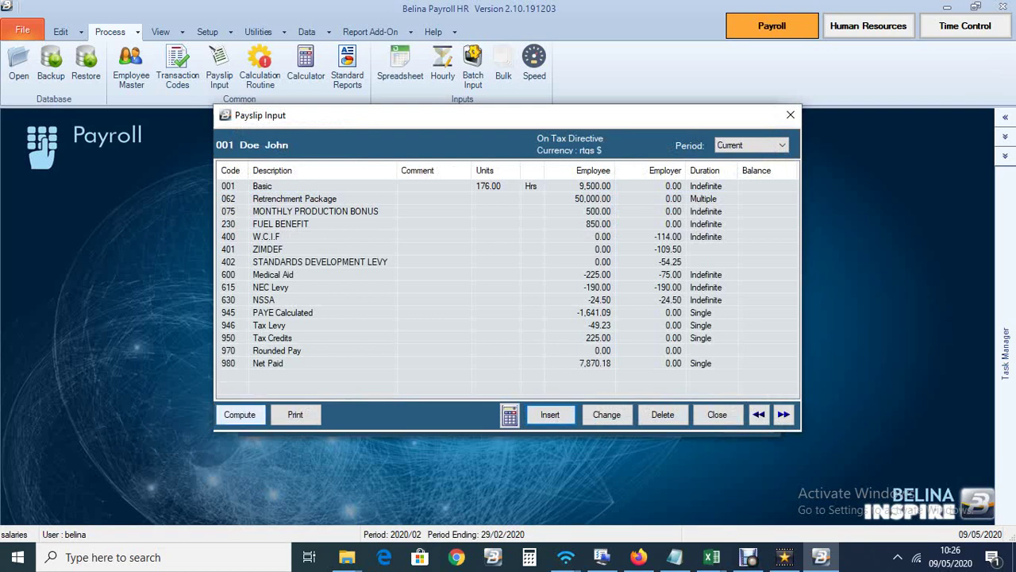
- Compute the payslip, check its PAYE Calculated and Tax Levy lines, and close the payslip input and employees list
left_click(239, 414)
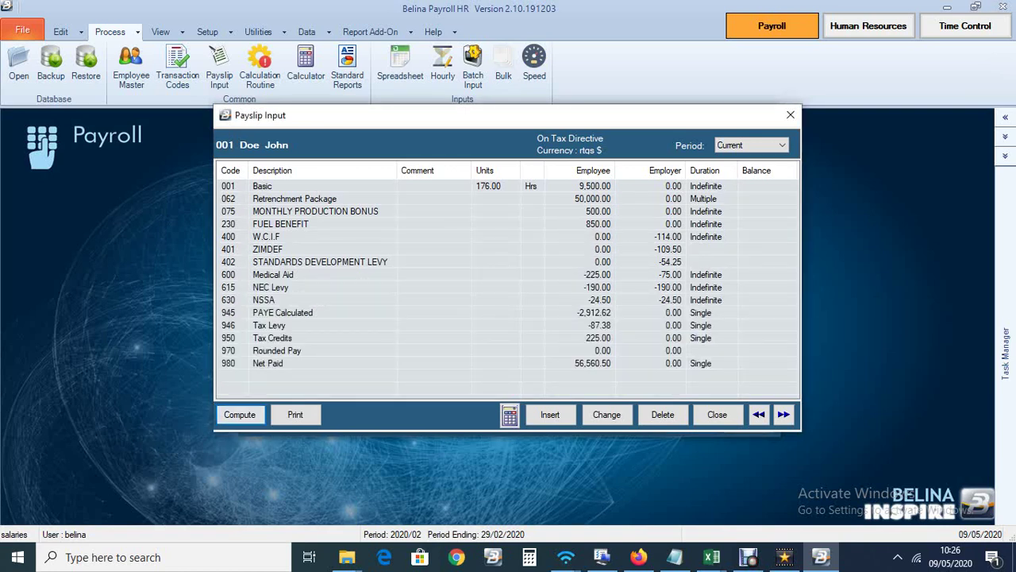
left_click(283, 312)
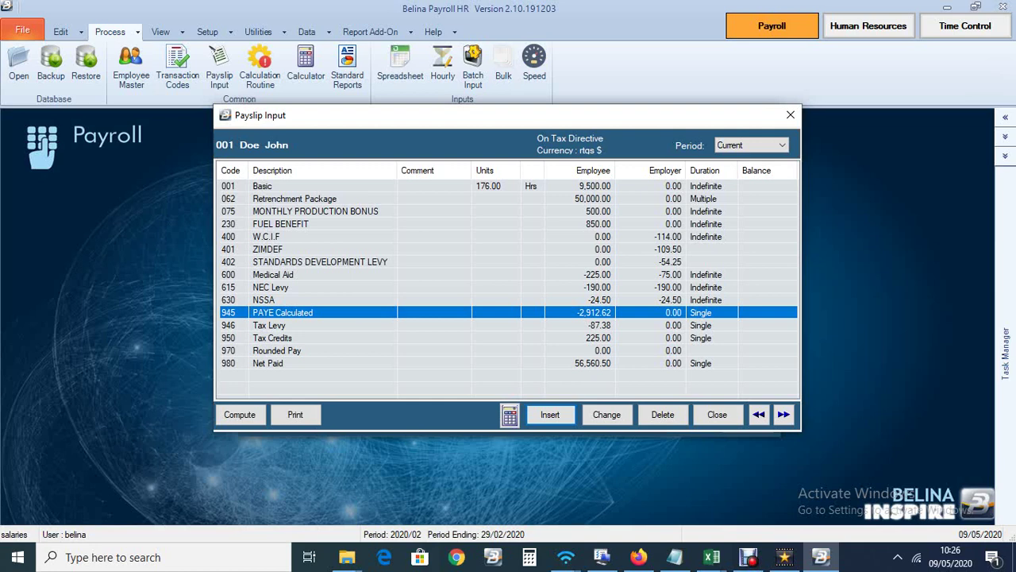
left_click(270, 325)
left_click(717, 414)
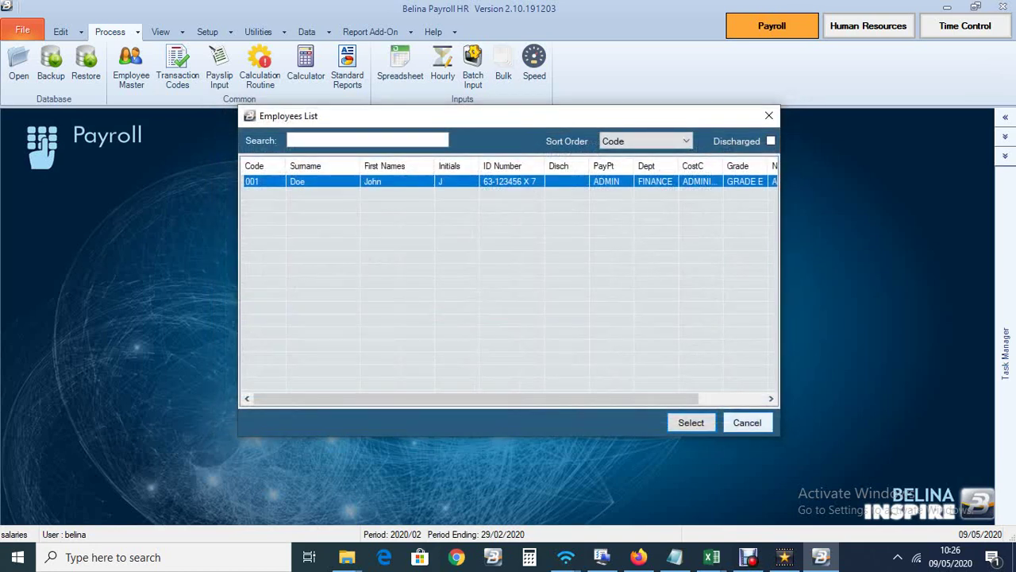
left_click(744, 422)
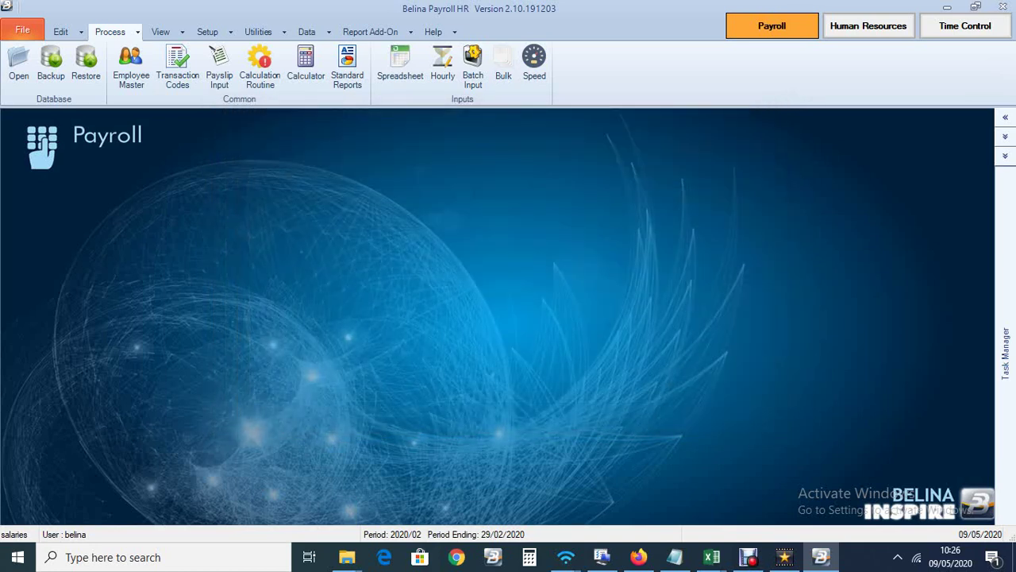
- Open the payroll Calculation Routine
left_click(260, 68)
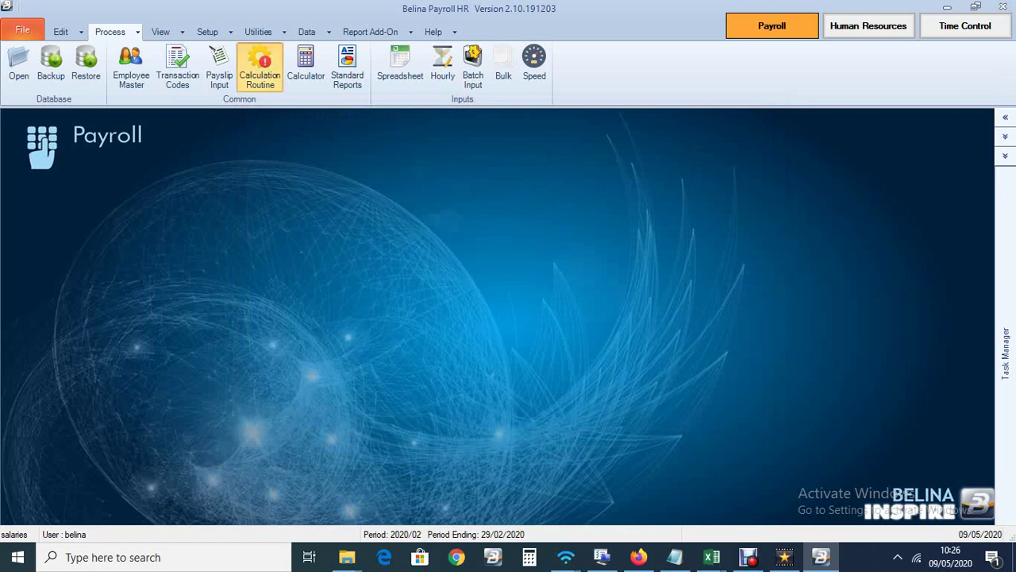